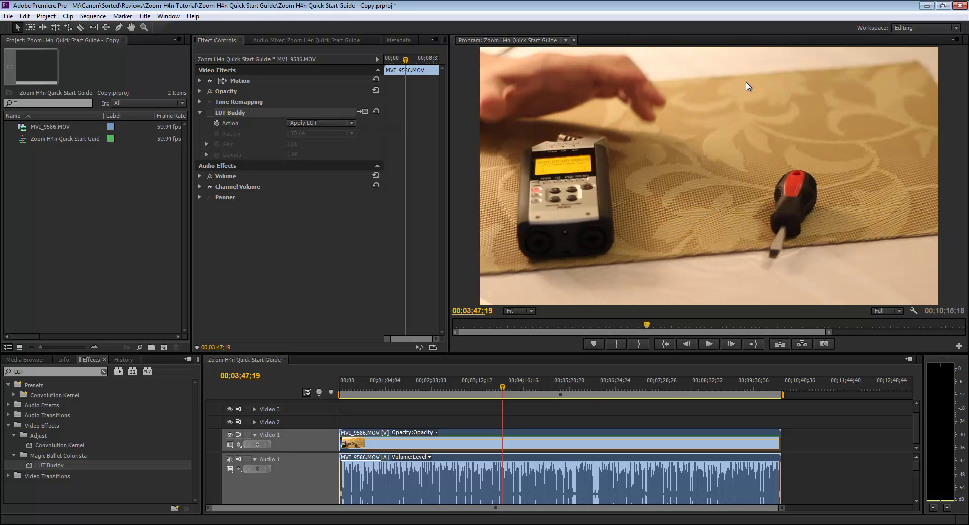
# Compare MV1_9586.MOV with and without LUT Buddy, leaving the effect switched off.
pyautogui.click(210, 113)
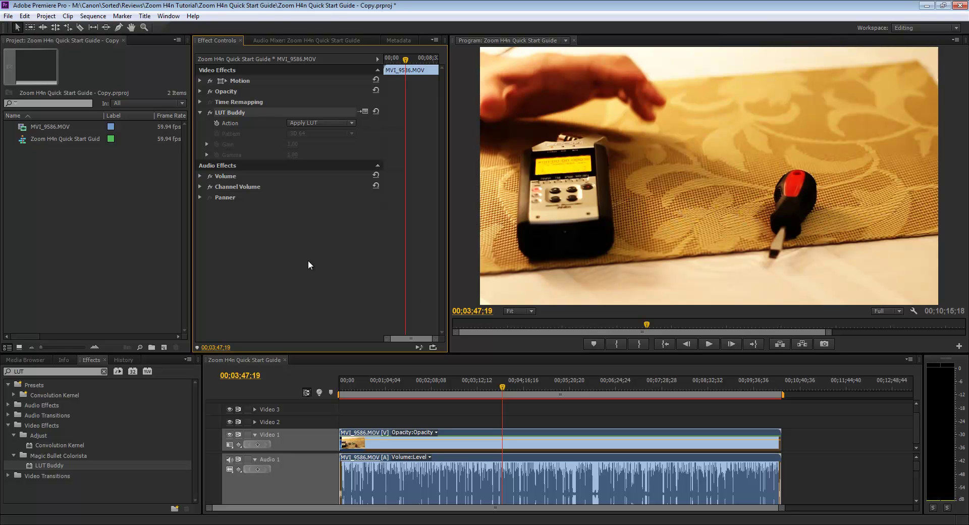
pyautogui.click(210, 113)
pyautogui.click(210, 112)
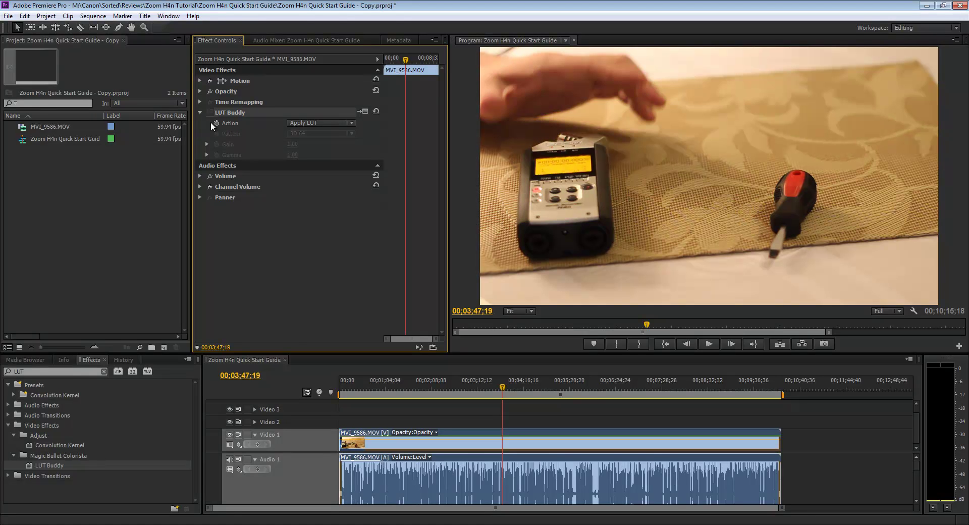
# Bring the Red Giant Firefox window forward, maximize it, and go to PRODUCTS > Free Products.
pyautogui.click(263, 523)
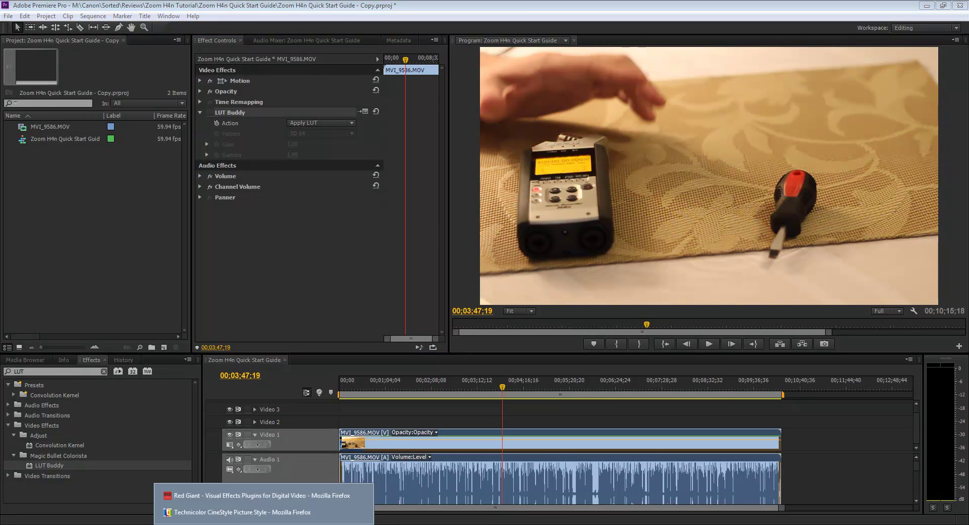
pyautogui.click(240, 494)
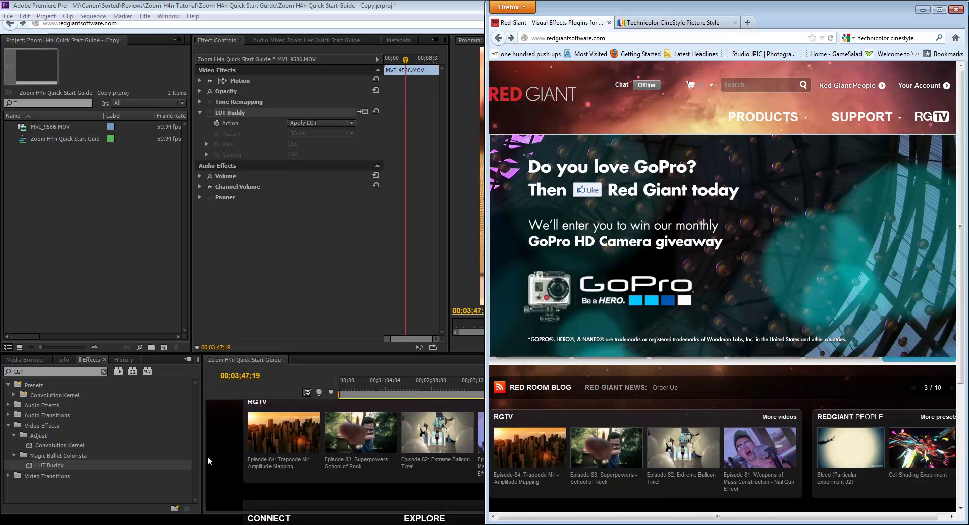
pyautogui.doubleClick(736, 14)
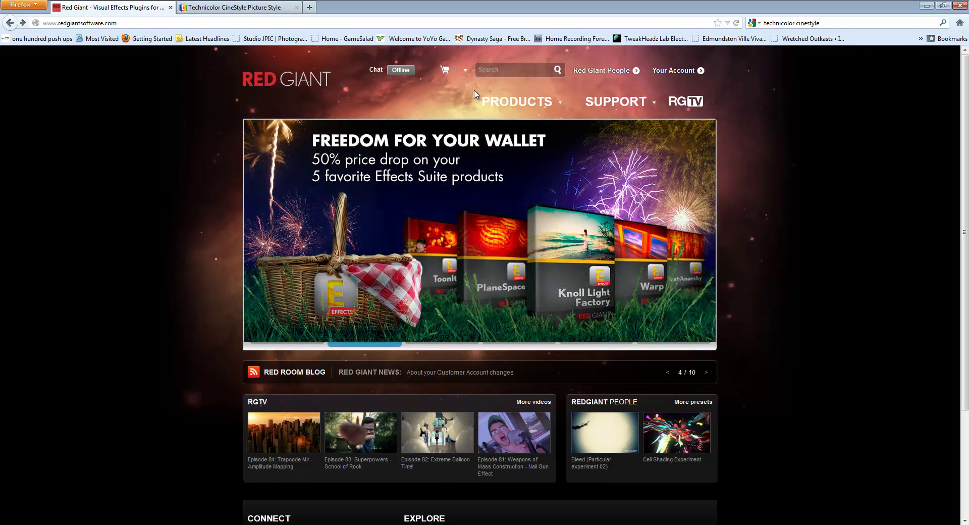
pyautogui.moveTo(539, 103)
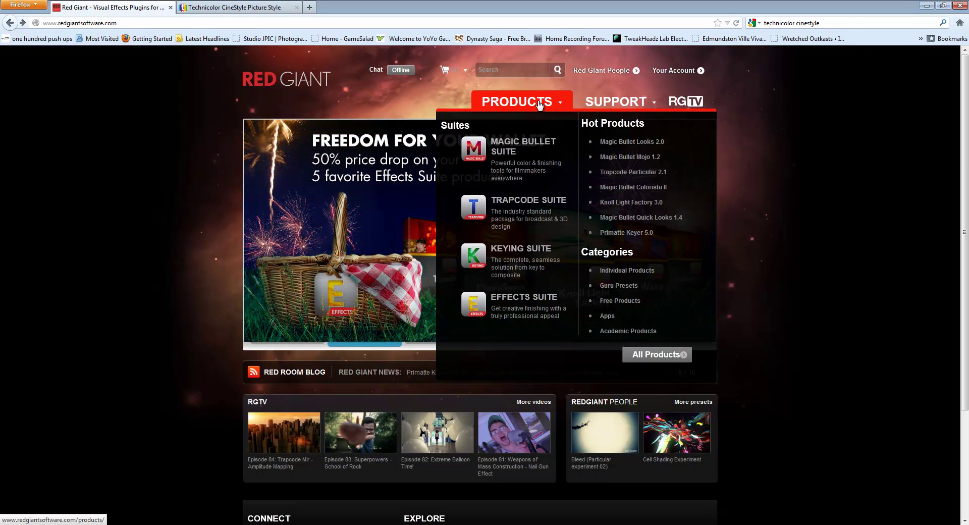
pyautogui.click(620, 301)
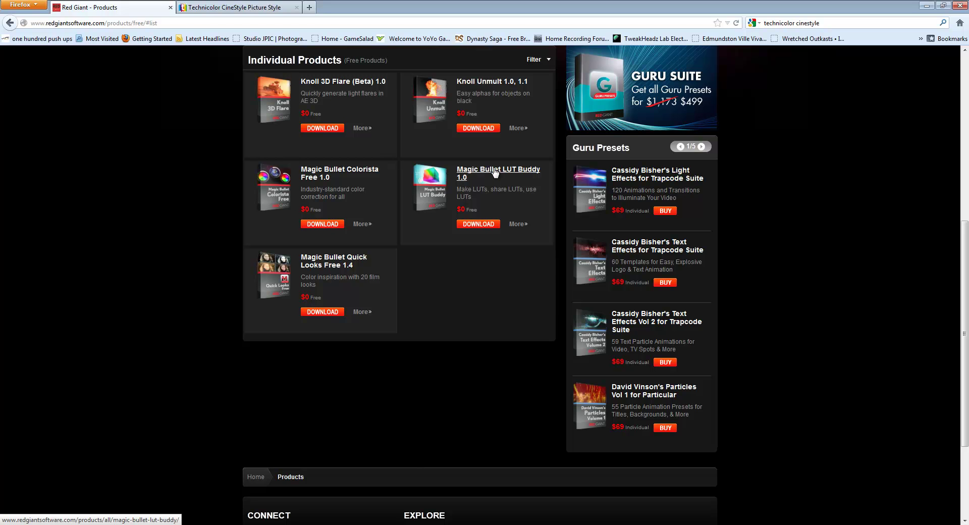
# Start the Magic Bullet LUT Buddy download and review the Mac OS X and Windows version options.
pyautogui.click(482, 225)
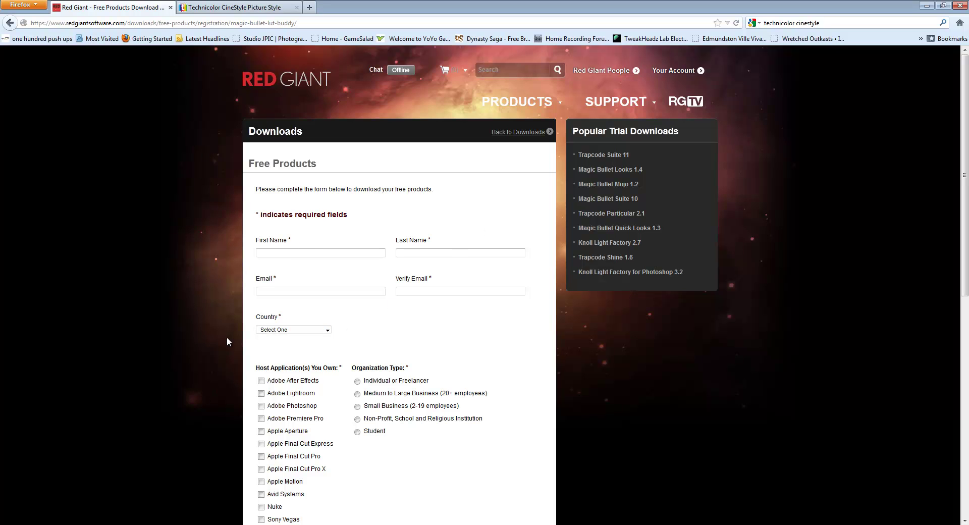
pyautogui.scroll(-8, 226, 336)
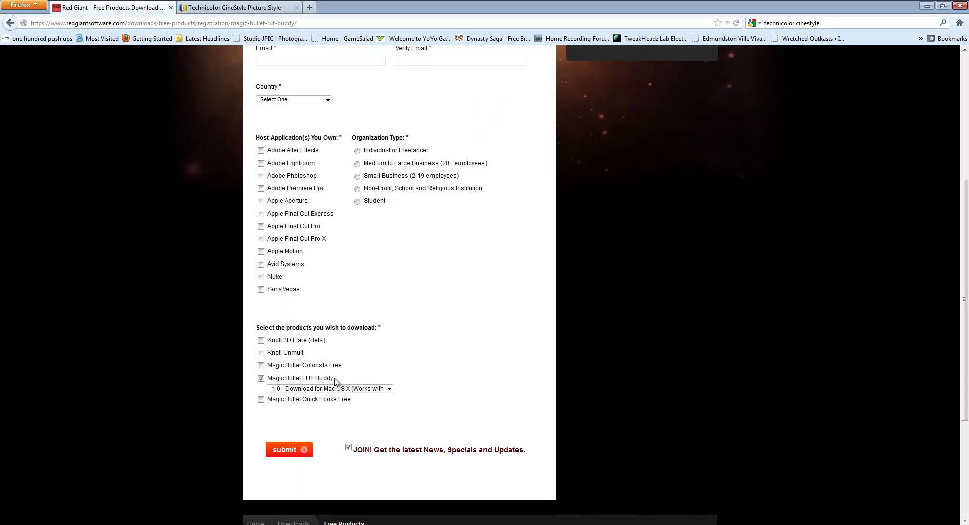
pyautogui.click(374, 388)
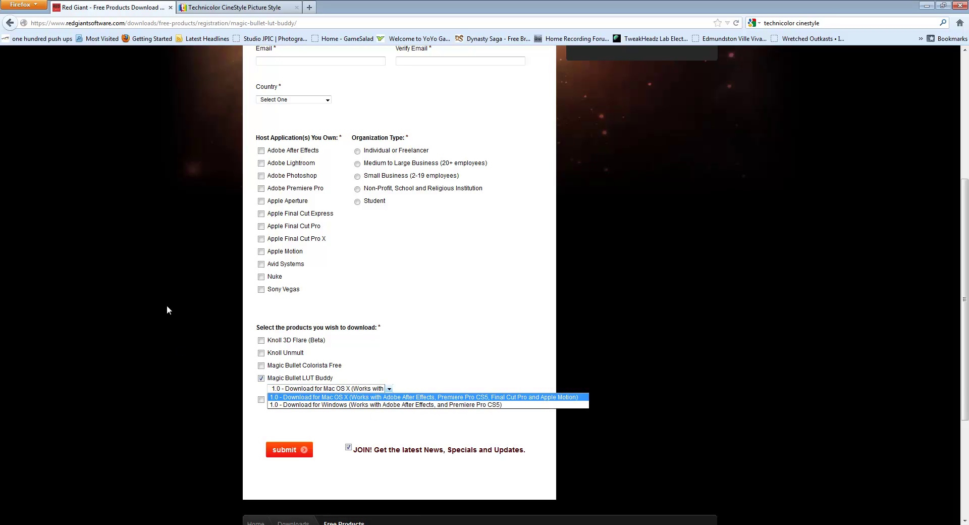
pyautogui.click(191, 295)
pyautogui.scroll(8, 197, 364)
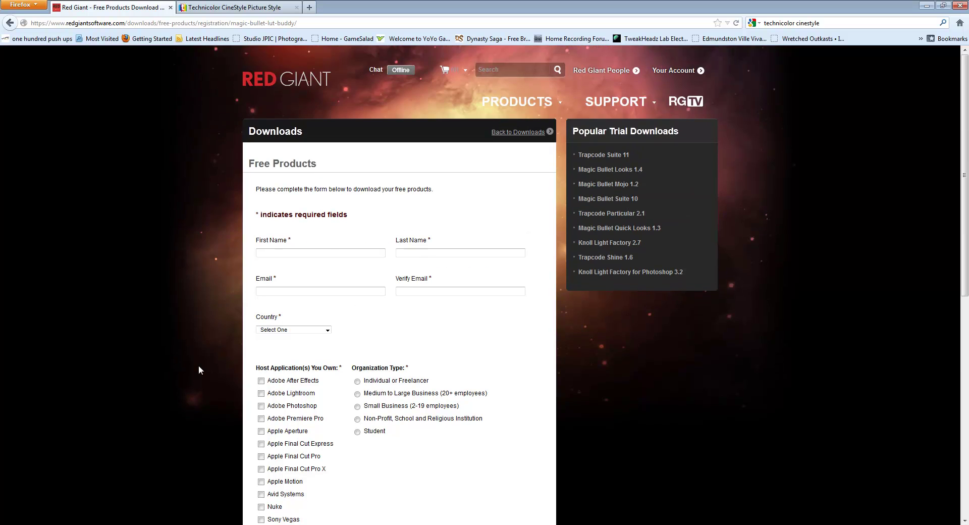
pyautogui.scroll(-7, 198, 364)
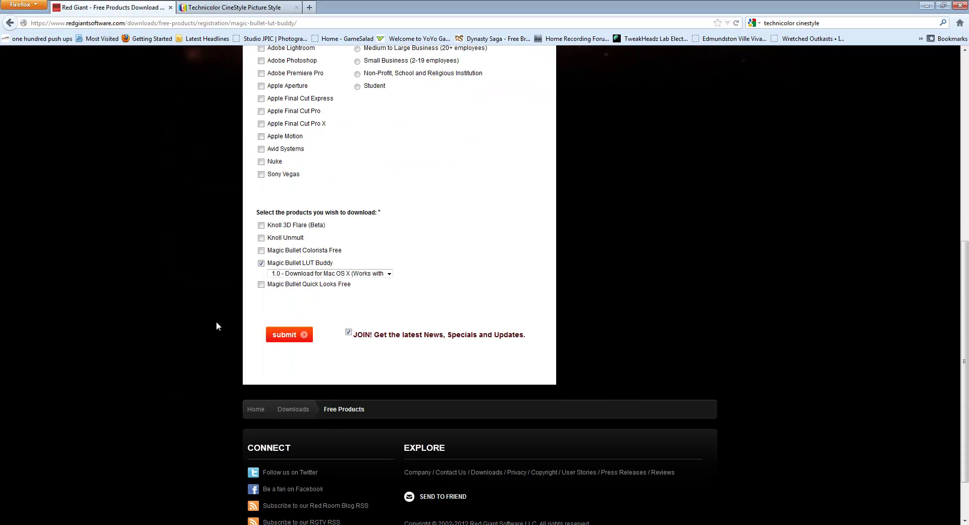
pyautogui.scroll(6, 193, 319)
pyautogui.scroll(2, 202, 319)
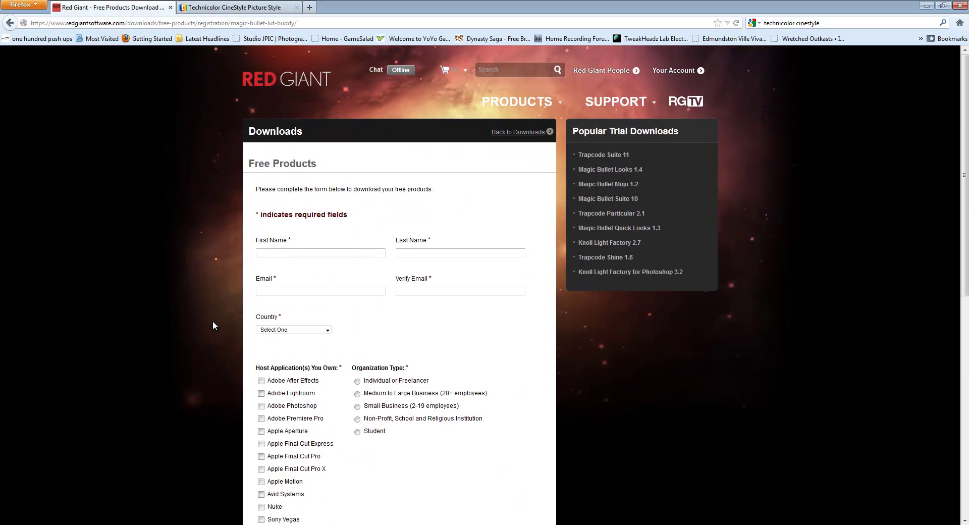
# From the Adobe CS5 window, go up to MBLB_Win_Full.zip, then reopen MBLB_Win_Full\Adobe CS5.
pyautogui.click(76, 524)
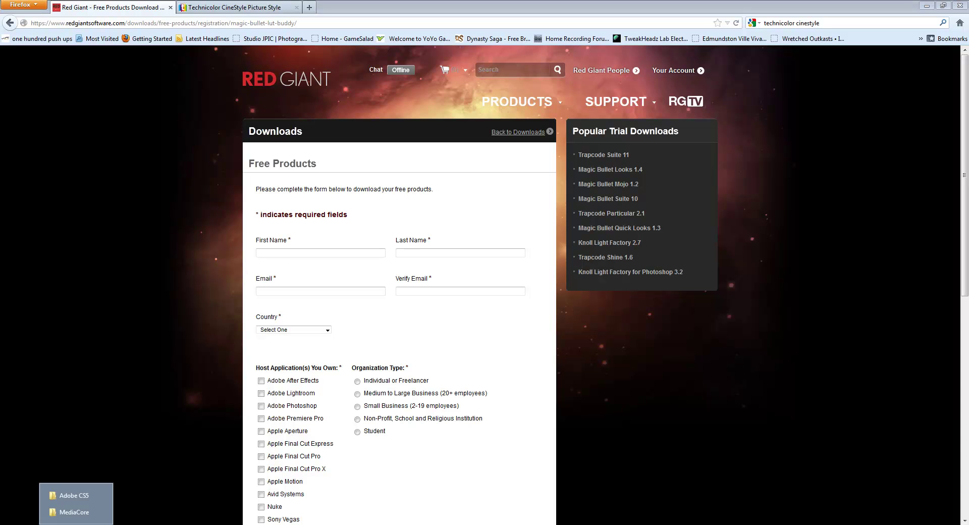
pyautogui.click(76, 496)
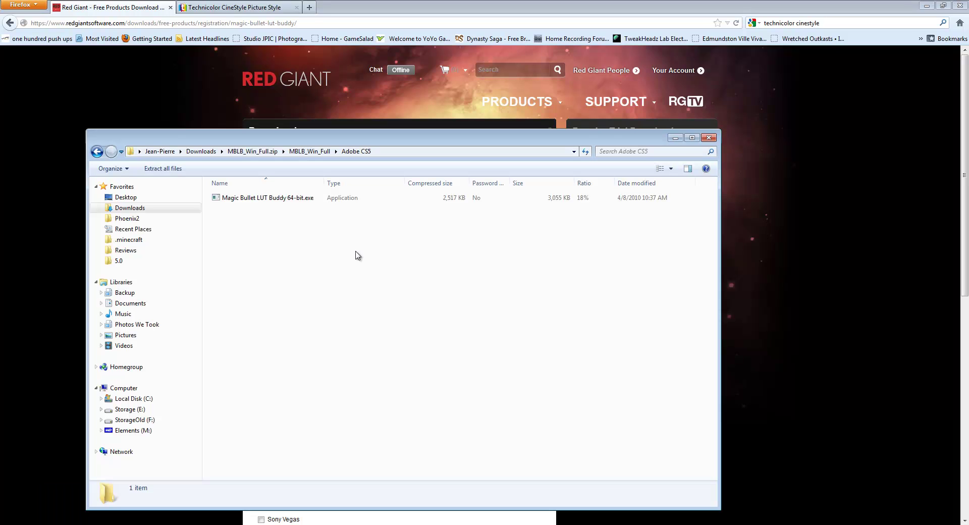
pyautogui.click(305, 152)
pyautogui.click(242, 152)
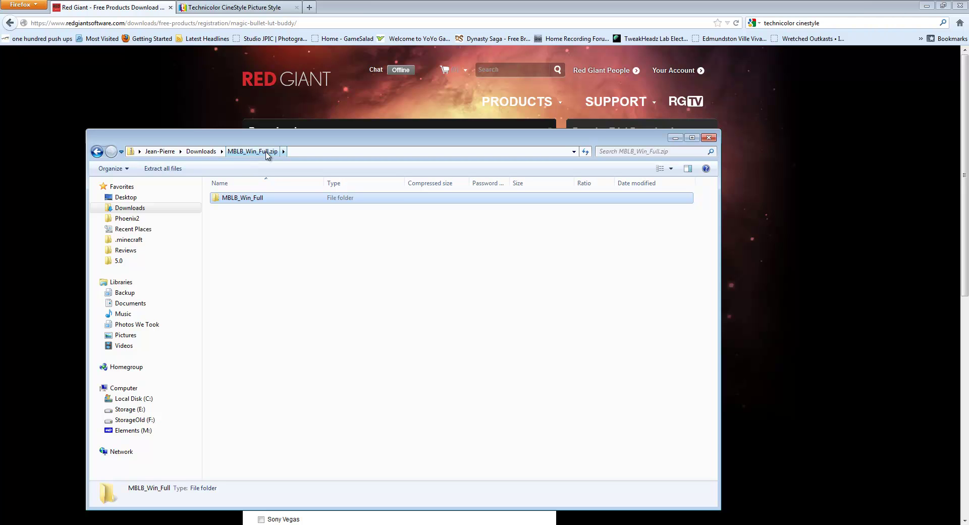
pyautogui.click(284, 263)
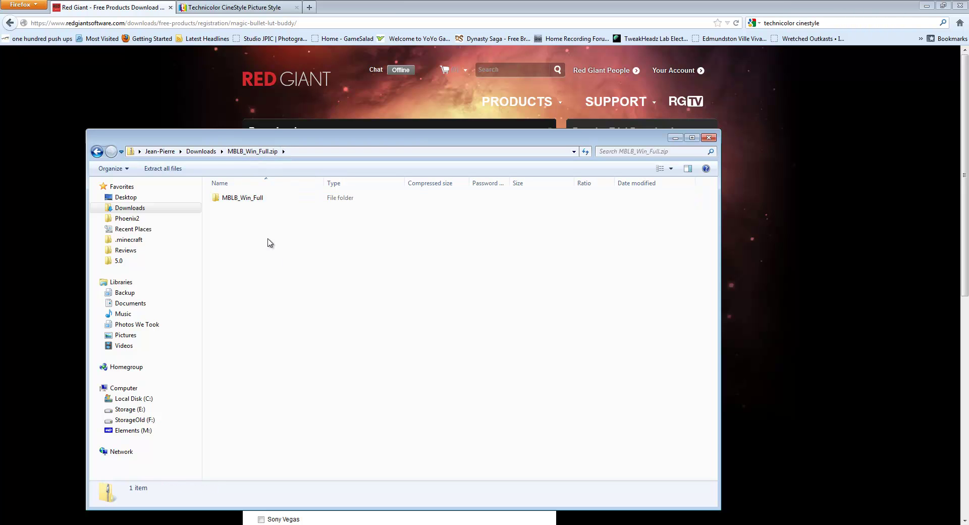
pyautogui.doubleClick(253, 201)
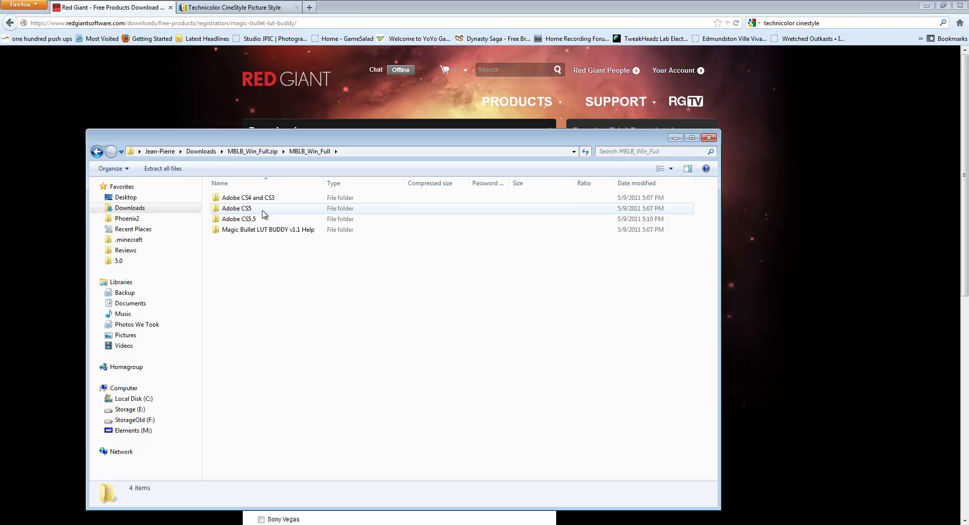
pyautogui.doubleClick(264, 214)
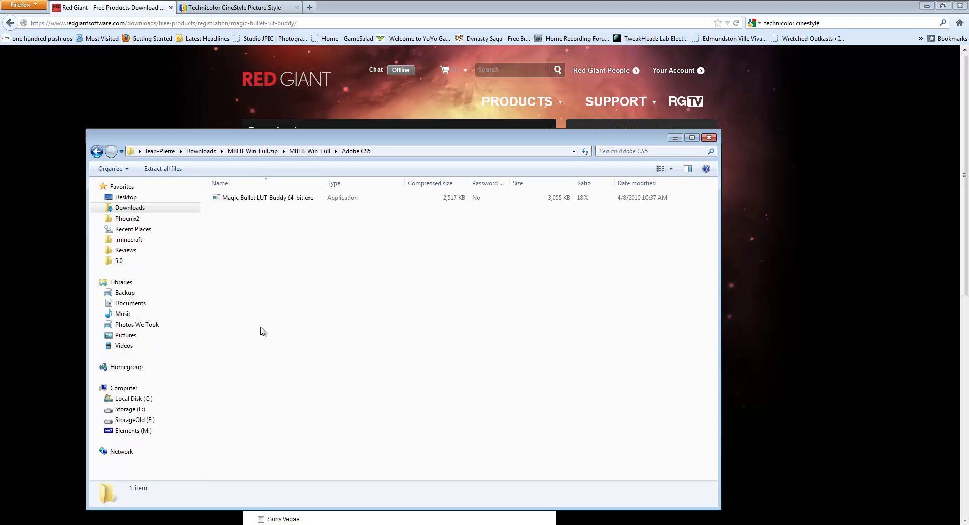
# Copy the Magic Bullet LUT Buddy folder from the CS5 MediaCore plug-ins folder.
pyautogui.click(75, 522)
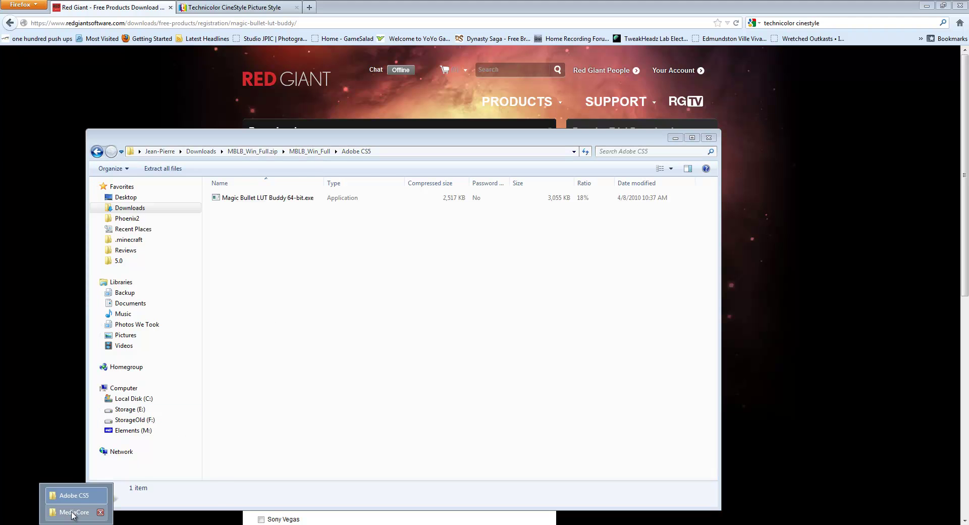
pyautogui.click(76, 513)
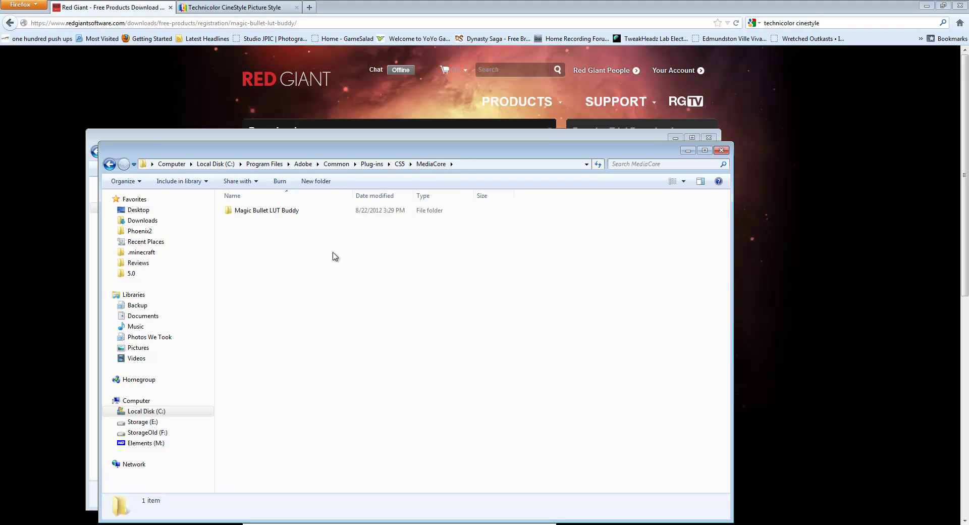
pyautogui.click(281, 211)
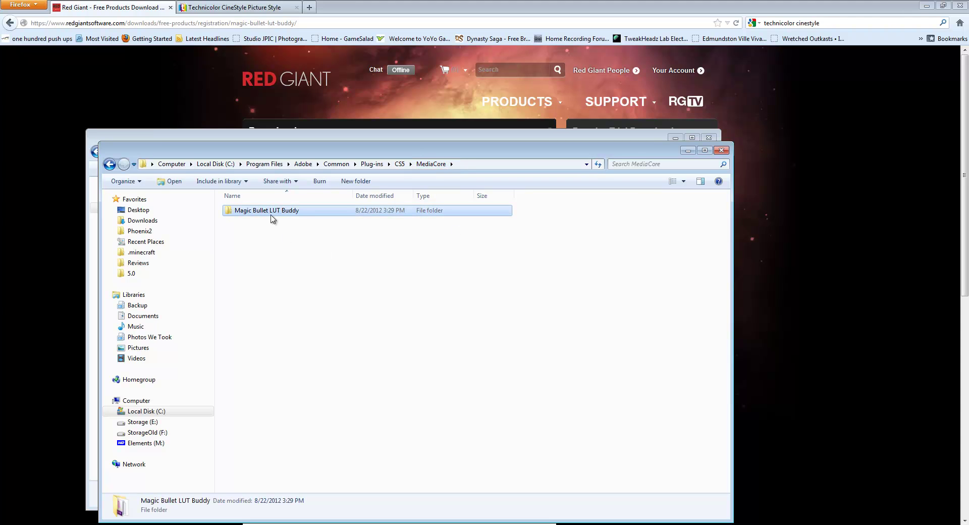
pyautogui.rightClick(274, 217)
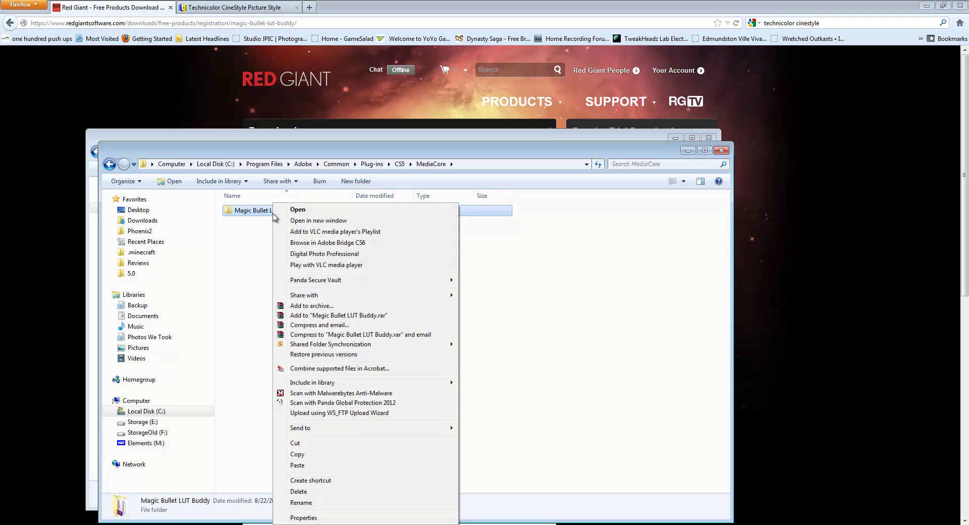
pyautogui.click(297, 454)
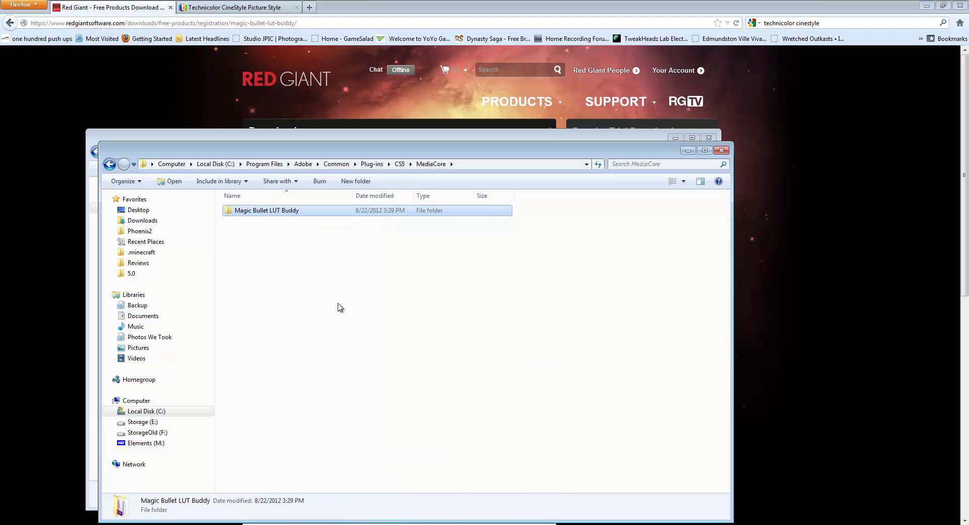
# Open Plug-ins\CS6\MediaCore and confirm it already holds Magic Bullet LUT Buddy, without pasting.
pyautogui.click(377, 168)
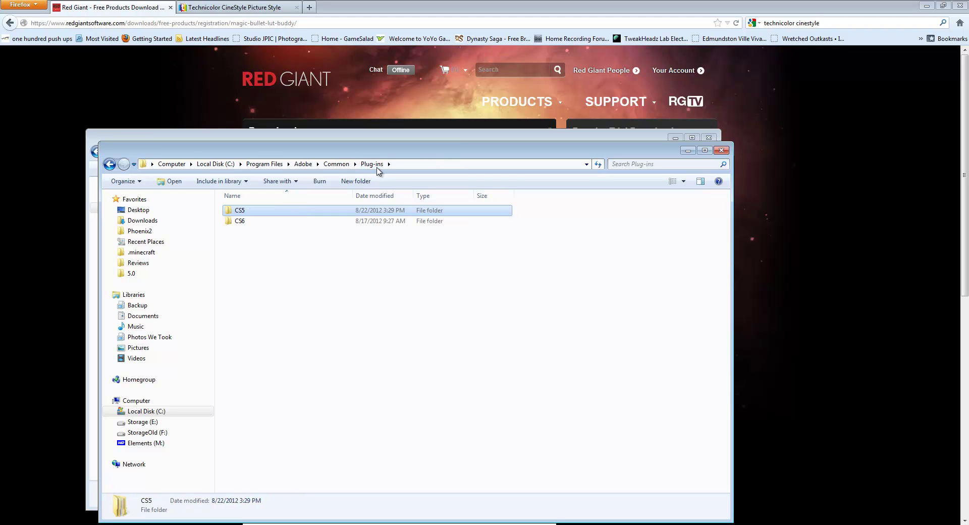
pyautogui.doubleClick(240, 222)
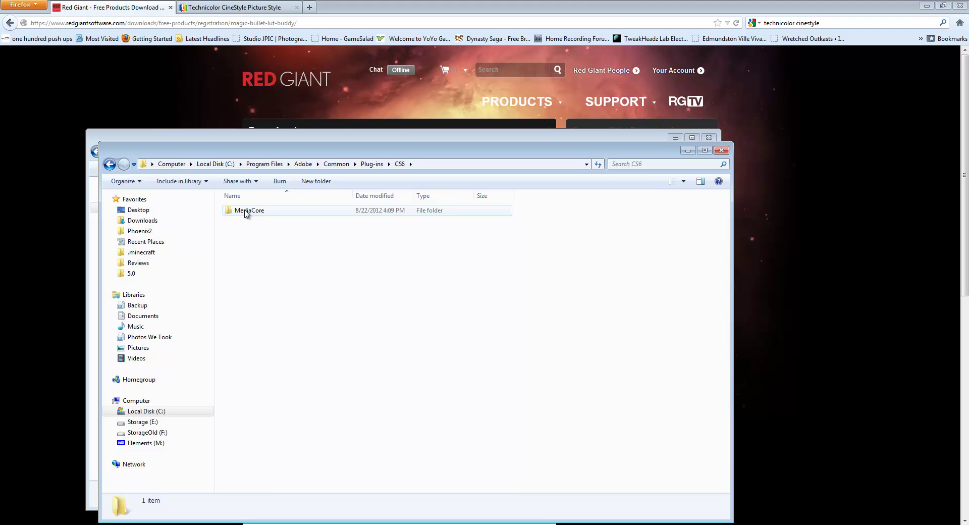
pyautogui.doubleClick(246, 212)
pyautogui.rightClick(287, 242)
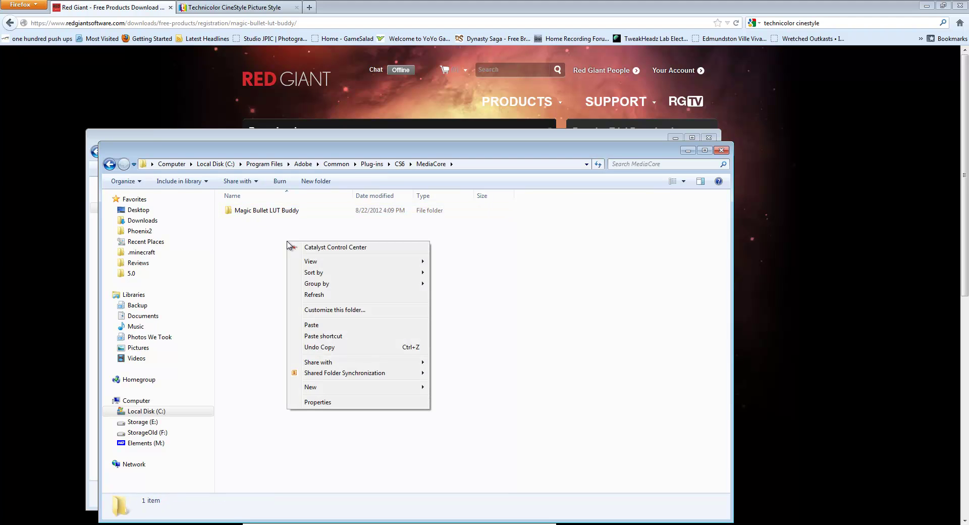
pyautogui.click(248, 267)
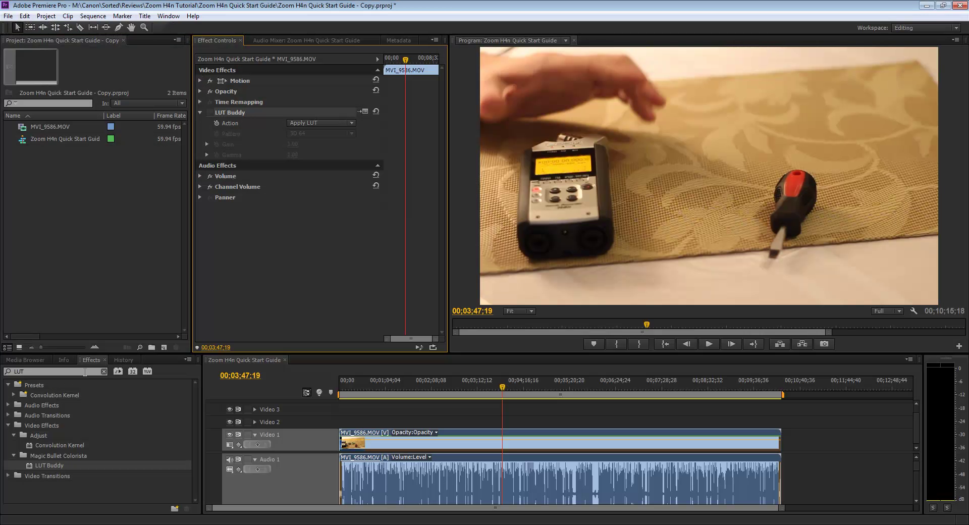
pyautogui.doubleClick(86, 371)
pyautogui.press('BackSpace')
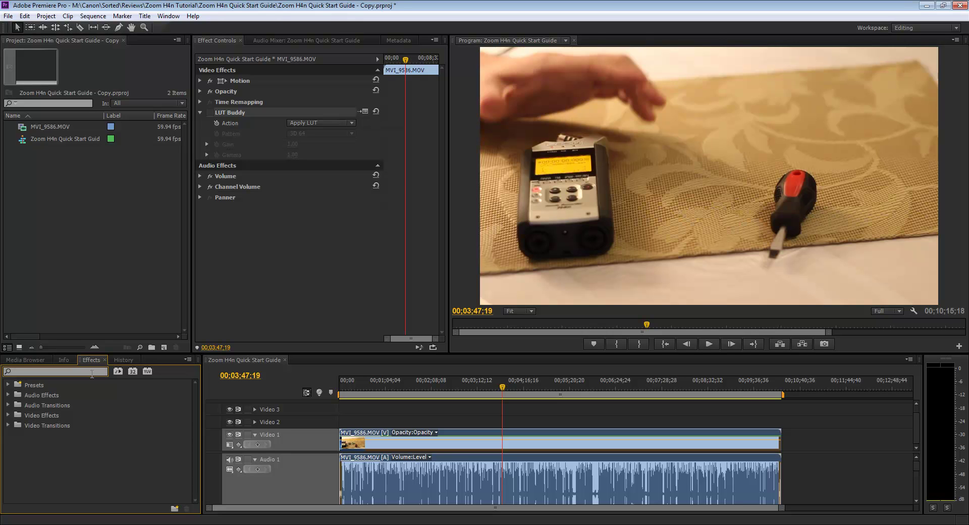
pyautogui.write('LUT')
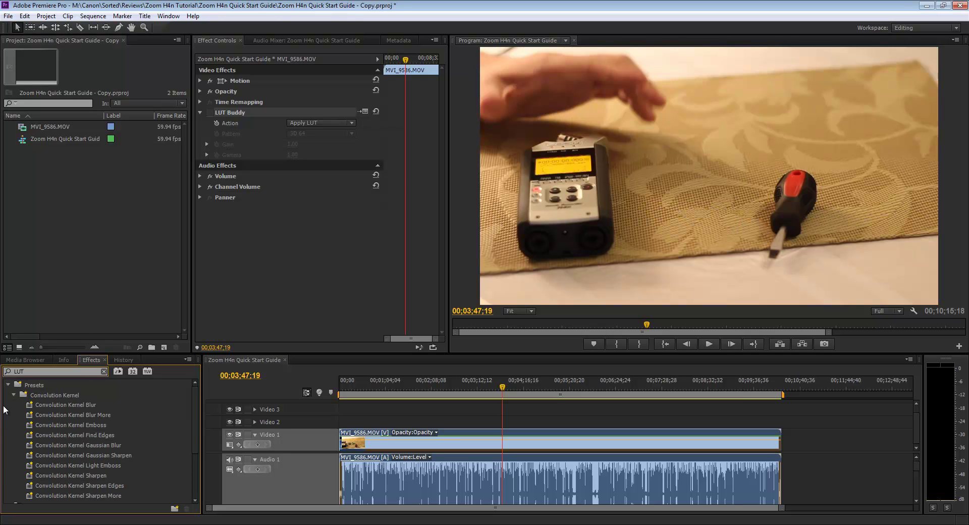
pyautogui.click(14, 395)
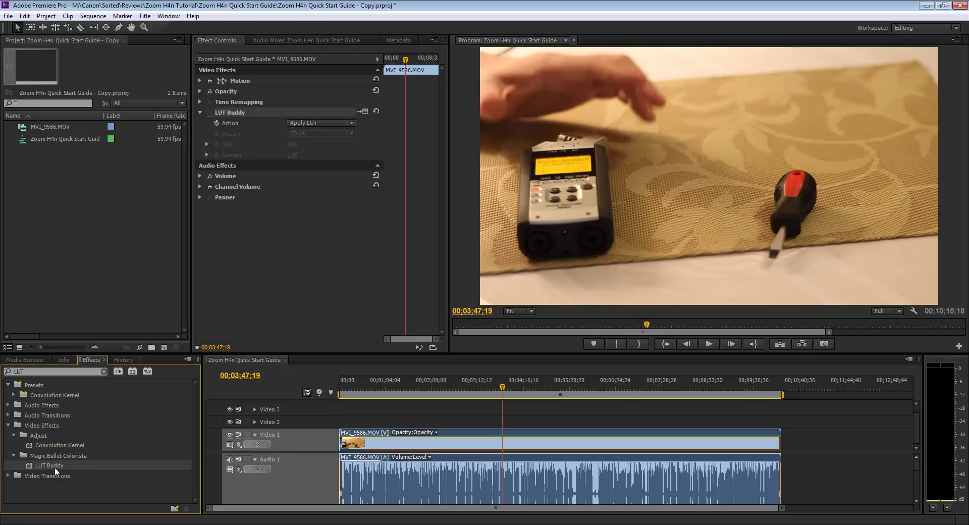